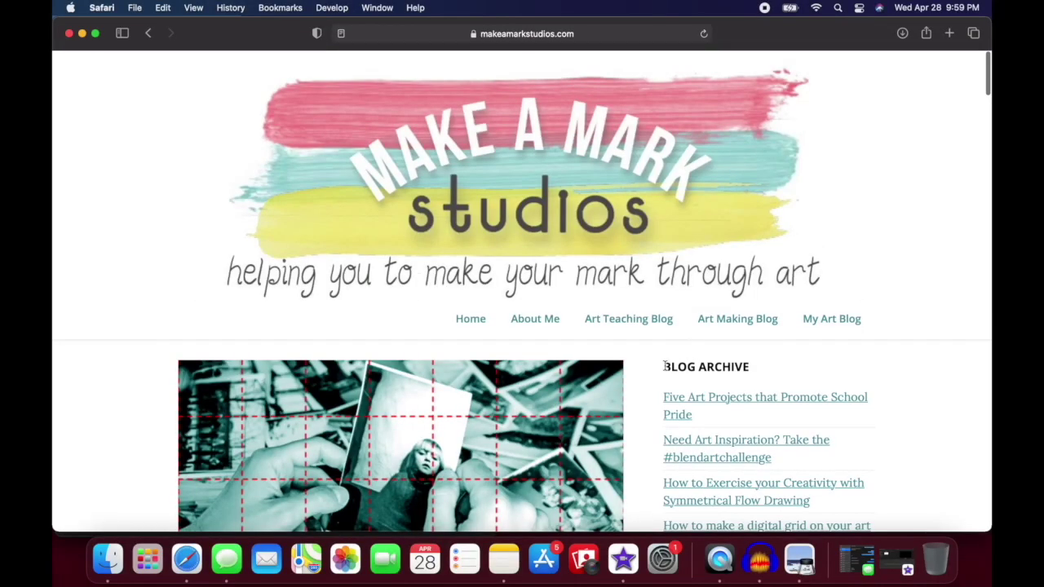
- Scroll to the title 'How to make a digital grid on your art reference image'
{"action": "scroll", "coordinate": [665, 367], "scroll_direction": "down", "scroll_amount": 8}
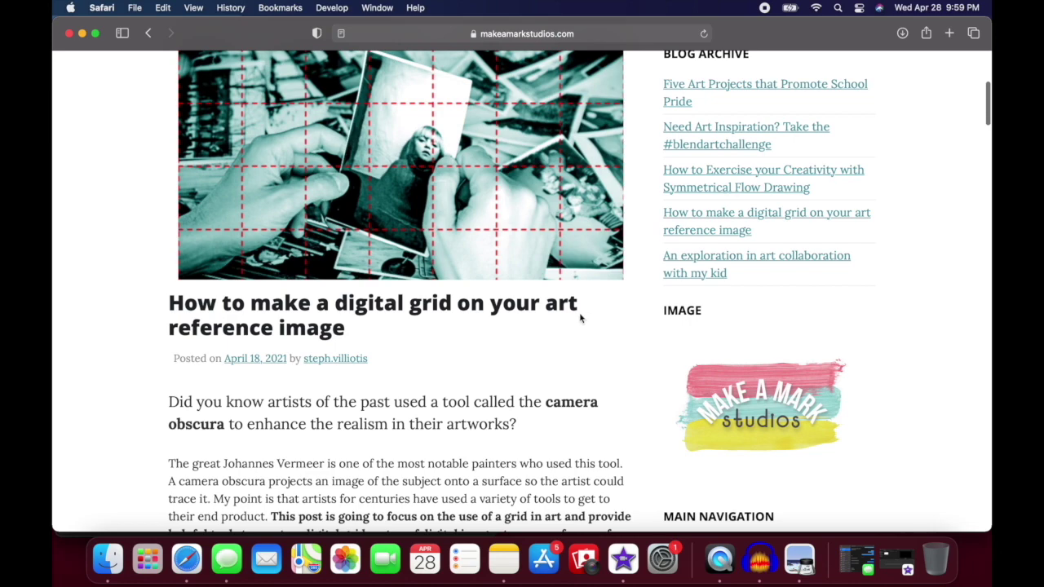
- Scroll past the conversion chart to the free 5 x 5, 4 x 6 and 5 x 7 PNG grids
{"action": "scroll", "coordinate": [580, 318], "scroll_direction": "down", "scroll_amount": 15}
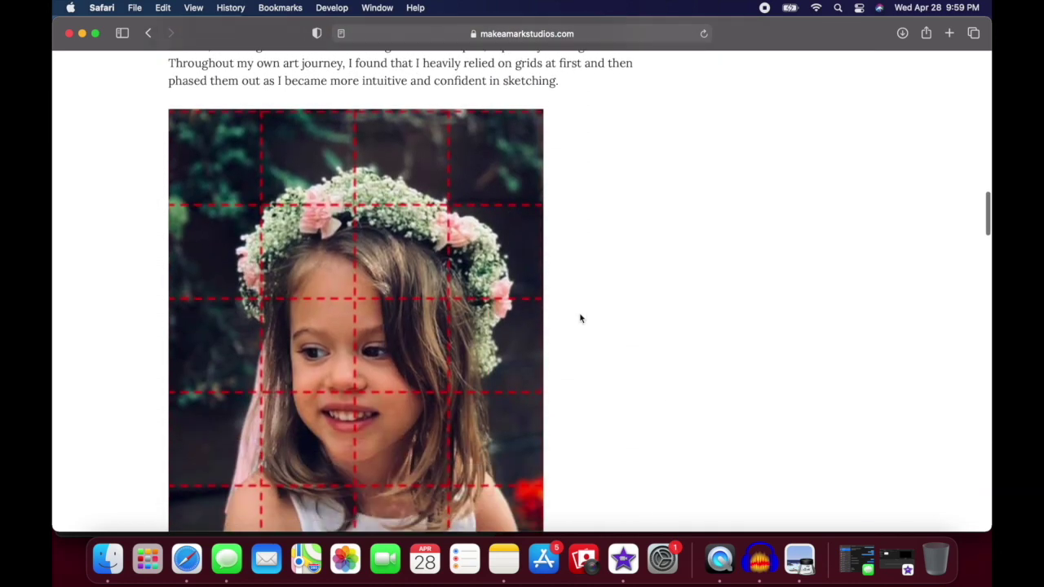
{"action": "scroll", "coordinate": [580, 318], "scroll_direction": "down", "scroll_amount": 15}
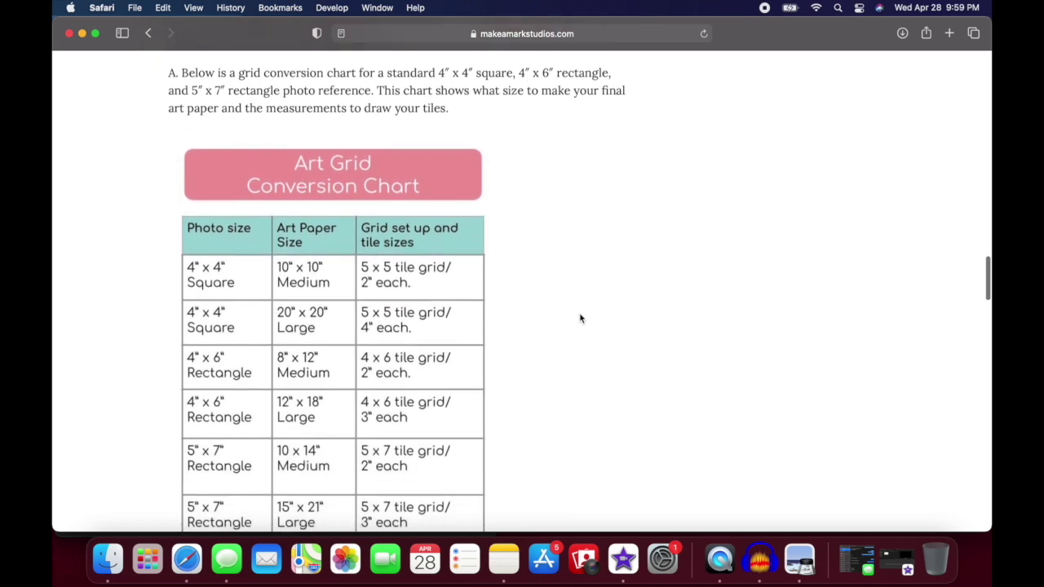
{"action": "scroll", "coordinate": [580, 318], "scroll_direction": "down", "scroll_amount": 1}
{"action": "scroll", "coordinate": [566, 291], "scroll_direction": "down", "scroll_amount": 1}
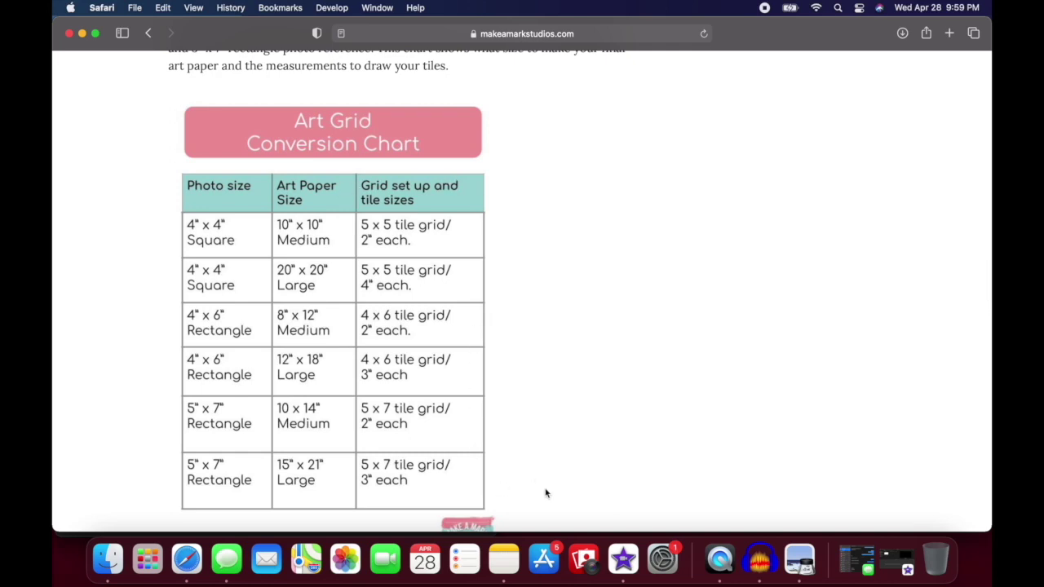
{"action": "scroll", "coordinate": [546, 493], "scroll_direction": "down", "scroll_amount": 10}
{"action": "scroll", "coordinate": [546, 493], "scroll_direction": "down", "scroll_amount": 5}
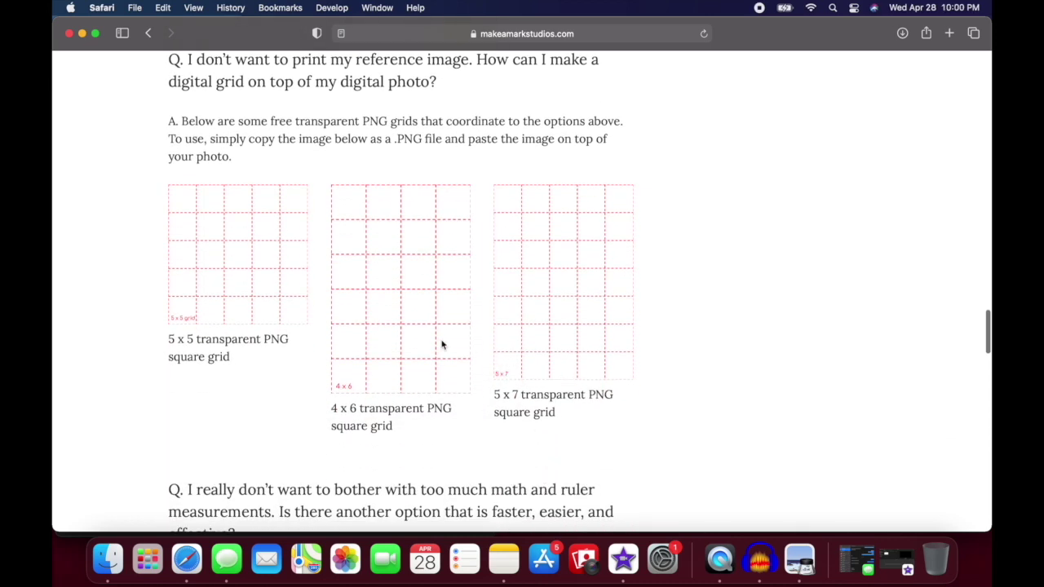
{"action": "scroll", "coordinate": [439, 335], "scroll_direction": "down", "scroll_amount": 8}
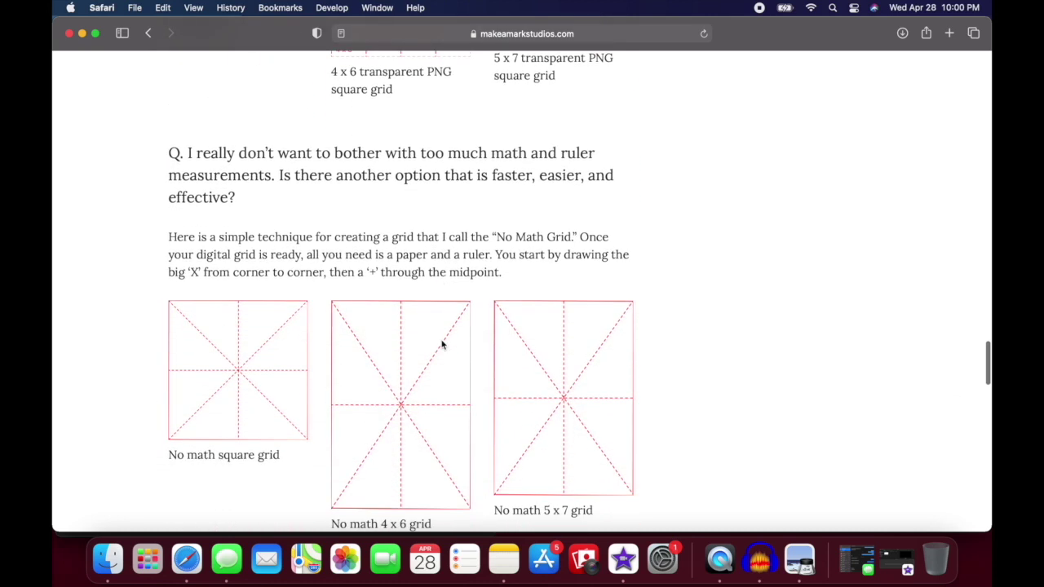
{"action": "scroll", "coordinate": [442, 345], "scroll_direction": "down", "scroll_amount": 2}
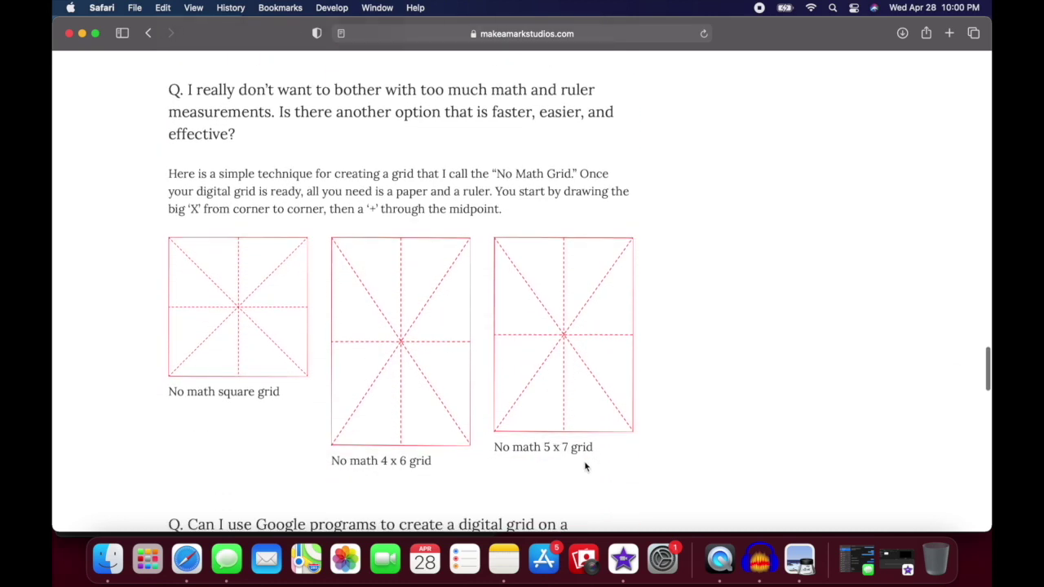
{"action": "scroll", "coordinate": [585, 465], "scroll_direction": "up", "scroll_amount": 6}
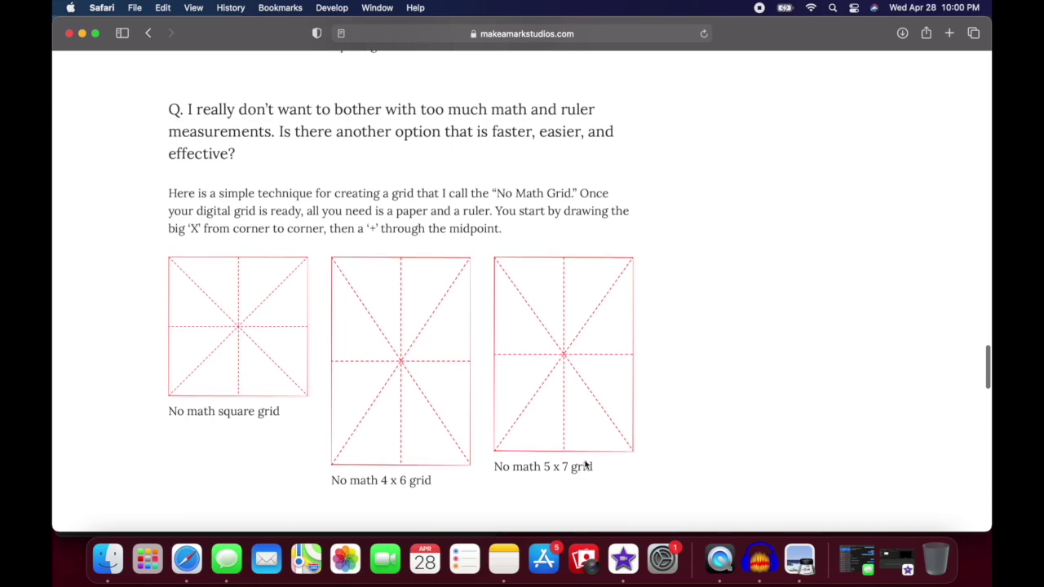
{"action": "scroll", "coordinate": [538, 408], "scroll_direction": "up", "scroll_amount": 3}
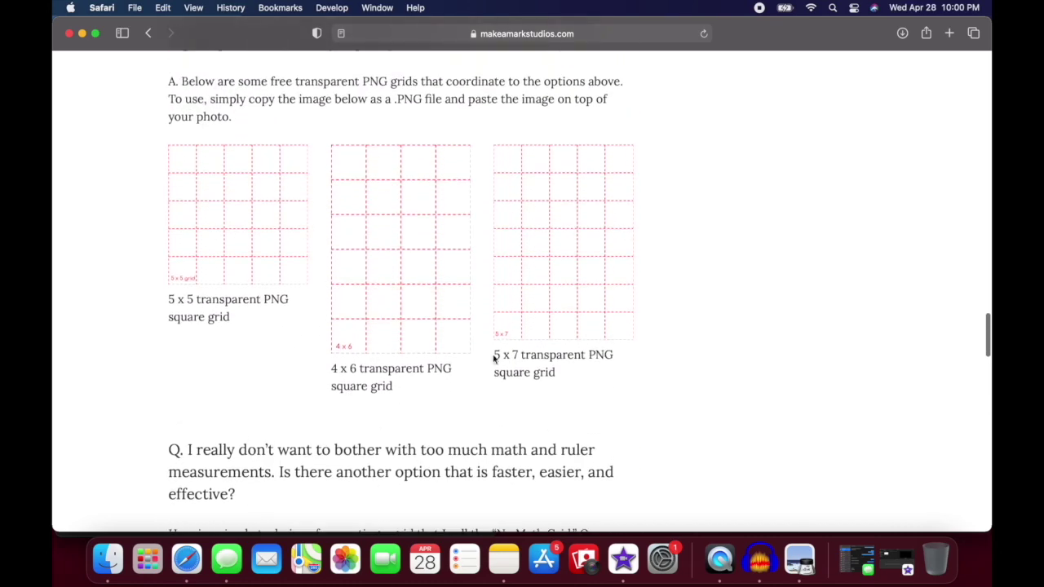
- Save Transparent-4-x-6-grid to Downloads over the existing file, then minimize Safari
{"action": "right_click", "coordinate": [381, 252]}
{"action": "left_click", "coordinate": [427, 305]}
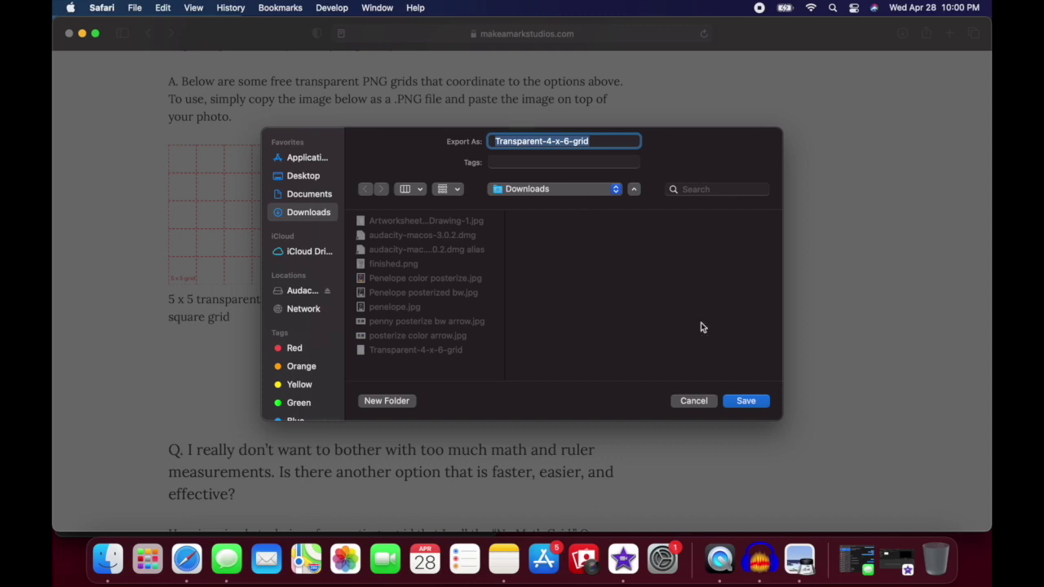
{"action": "left_click", "coordinate": [747, 402]}
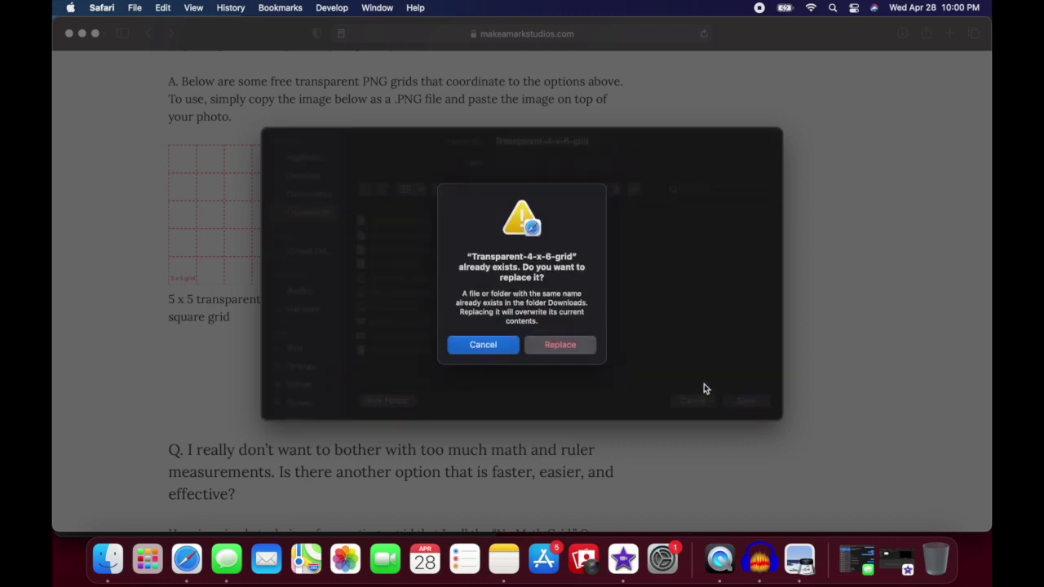
{"action": "left_click", "coordinate": [542, 347]}
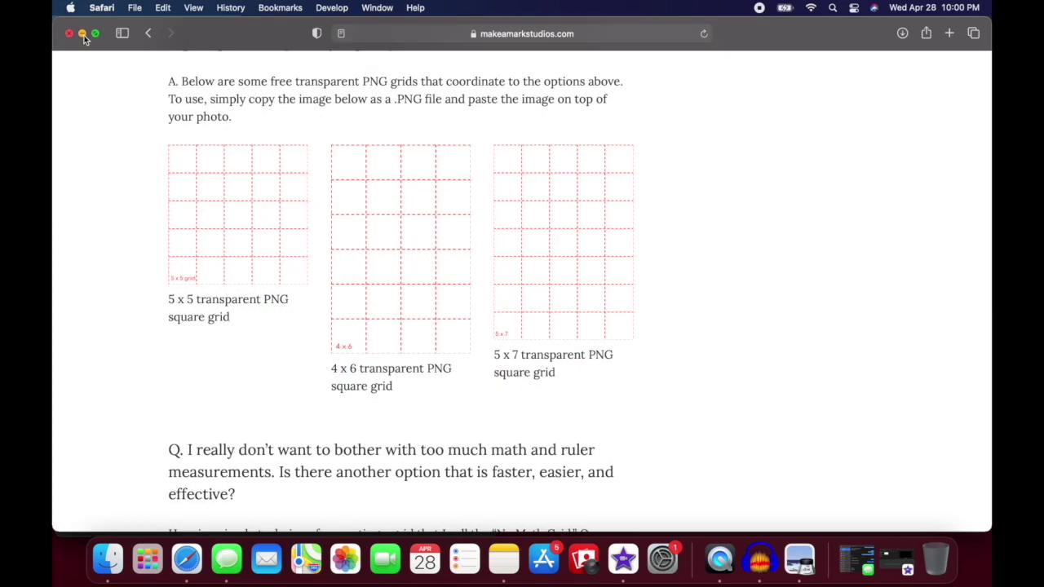
{"action": "left_click", "coordinate": [83, 34]}
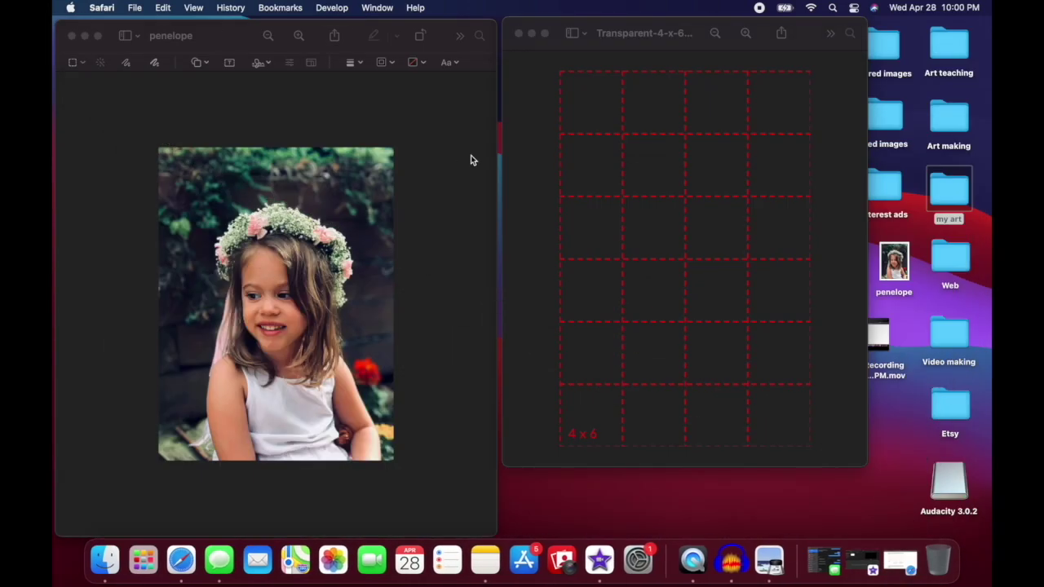
- Select all of the Transparent-4-x-6-grid image and copy it
{"action": "left_click_drag", "start_coordinate": [677, 39], "coordinate": [679, 63]}
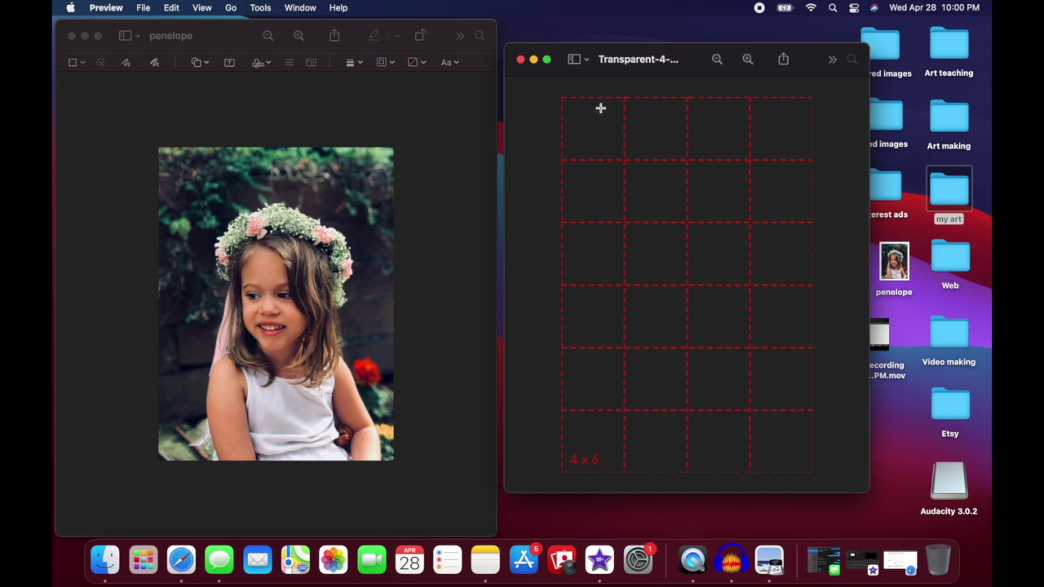
{"action": "left_click", "coordinate": [656, 65]}
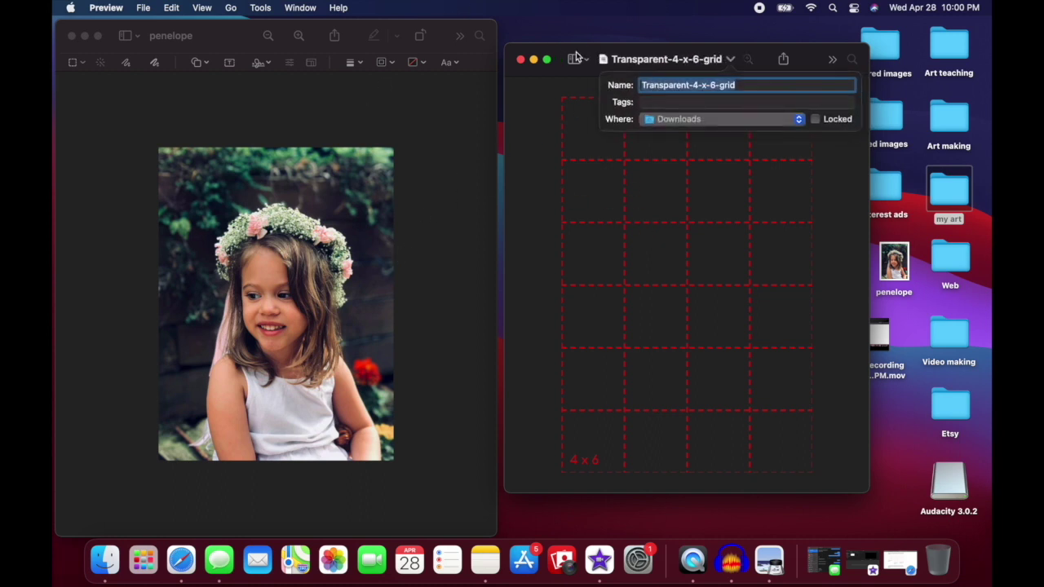
{"action": "left_click", "coordinate": [589, 58]}
{"action": "left_click", "coordinate": [531, 135]}
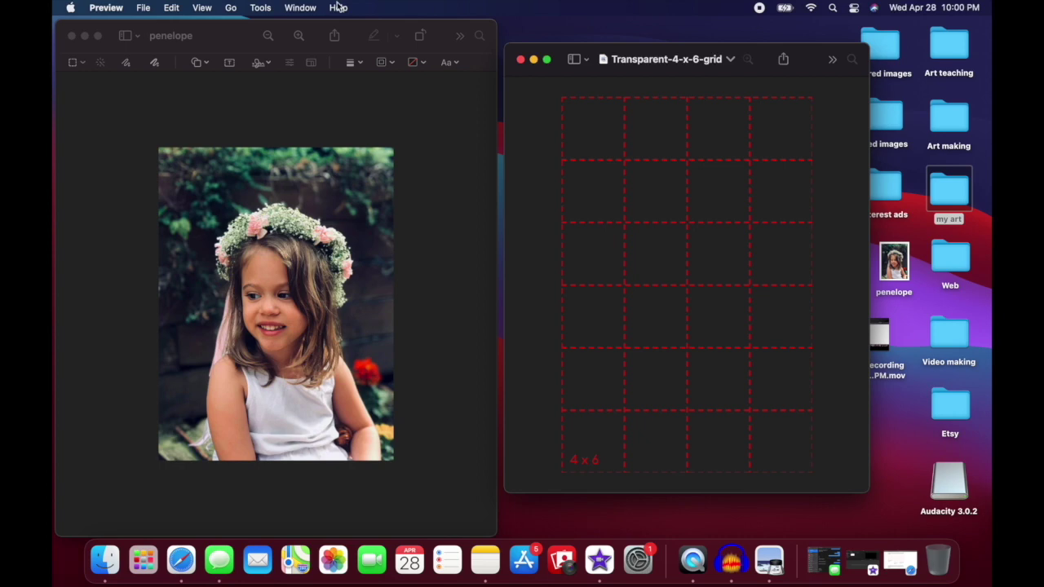
{"action": "left_click", "coordinate": [260, 8]}
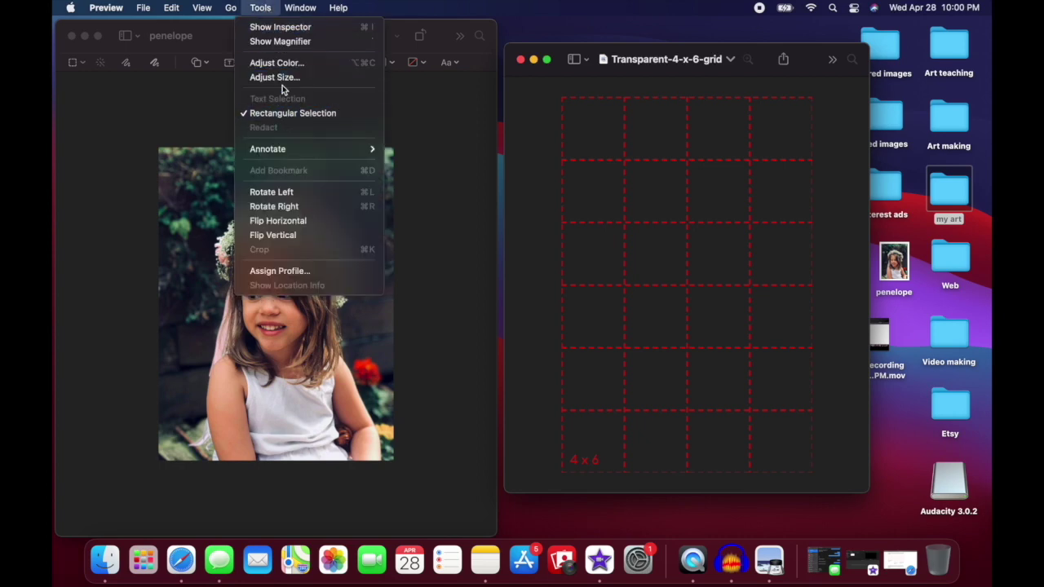
{"action": "mouse_move", "coordinate": [177, 8]}
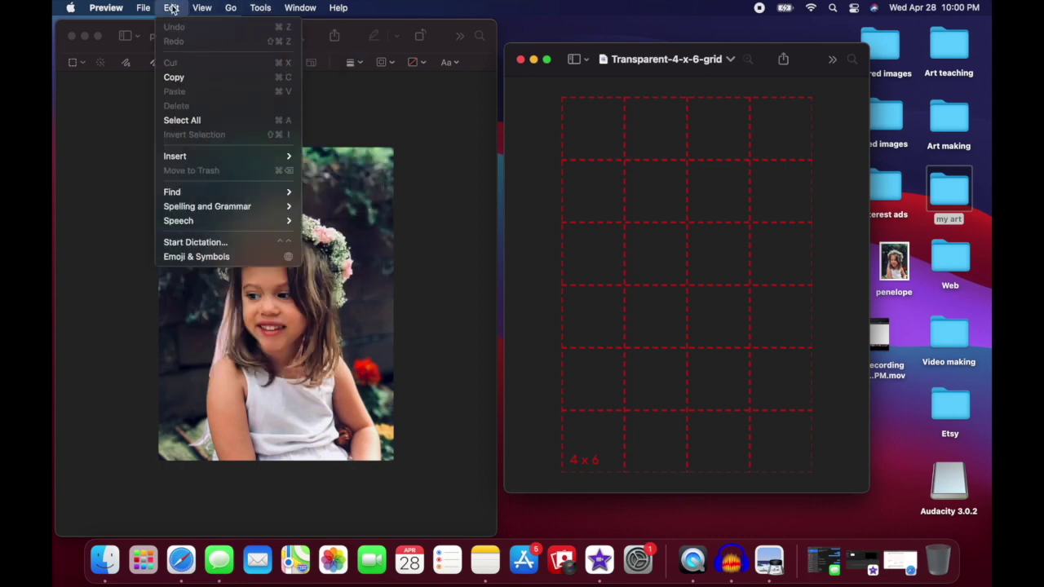
{"action": "left_click", "coordinate": [196, 120]}
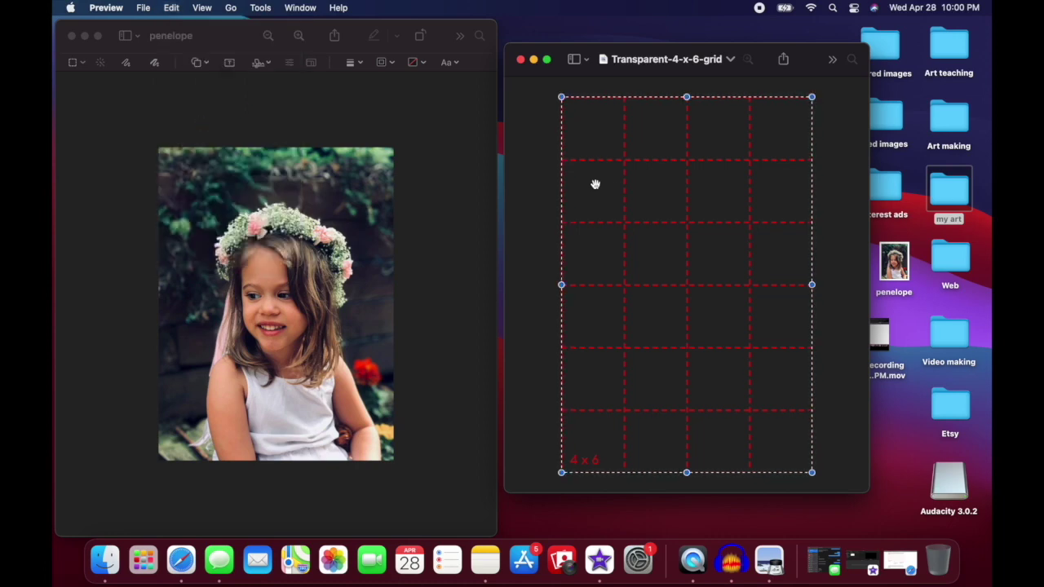
{"action": "left_click", "coordinate": [171, 7]}
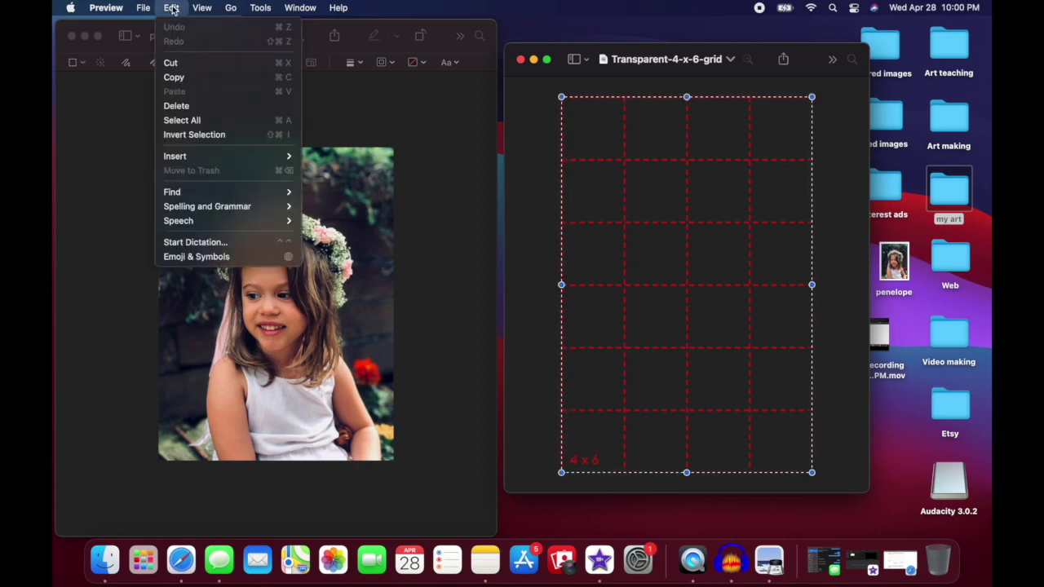
{"action": "left_click", "coordinate": [183, 77]}
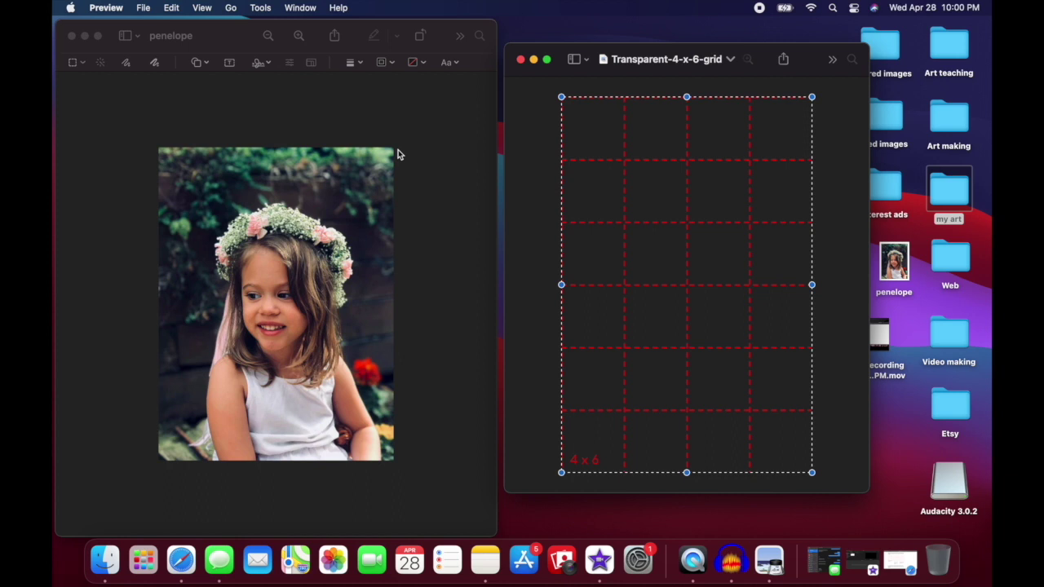
- Bring the penelope photo window to the front and move it right
{"action": "left_click", "coordinate": [423, 131]}
{"action": "left_click", "coordinate": [229, 39]}
{"action": "left_click_drag", "start_coordinate": [229, 39], "coordinate": [300, 38]}
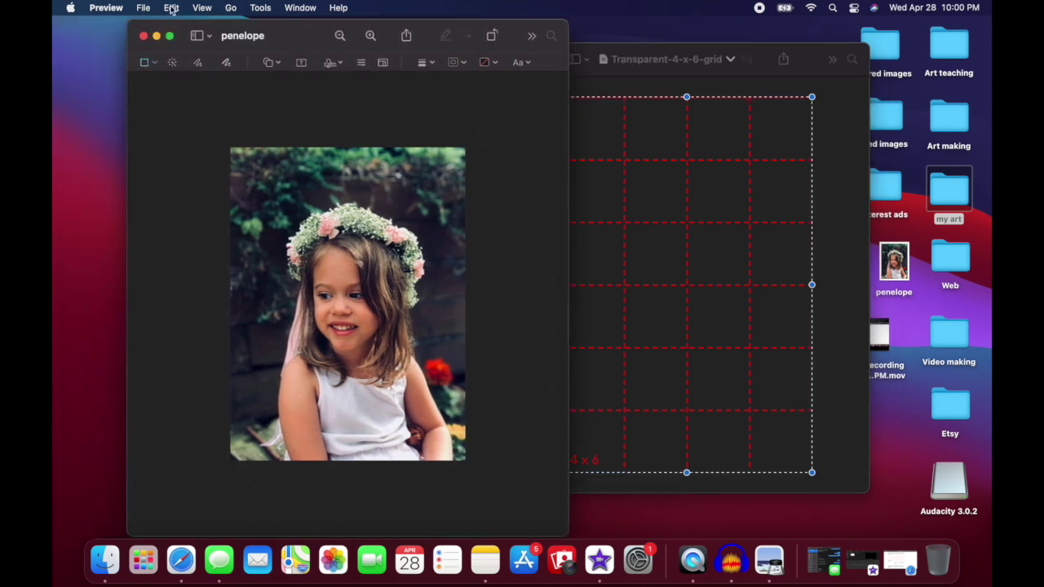
- Paste the grid onto the penelope photo and resize it to about 631 x 927
{"action": "left_click", "coordinate": [171, 7]}
{"action": "left_click", "coordinate": [191, 91]}
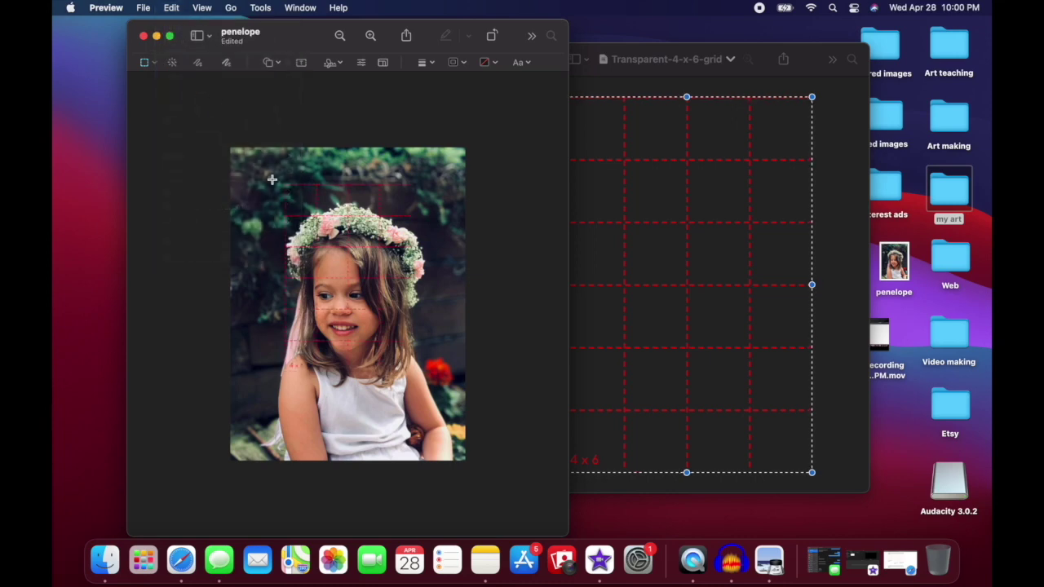
{"action": "left_click_drag", "start_coordinate": [297, 199], "coordinate": [280, 174]}
{"action": "left_click_drag", "start_coordinate": [370, 322], "coordinate": [371, 361]}
{"action": "left_click", "coordinate": [527, 277]}
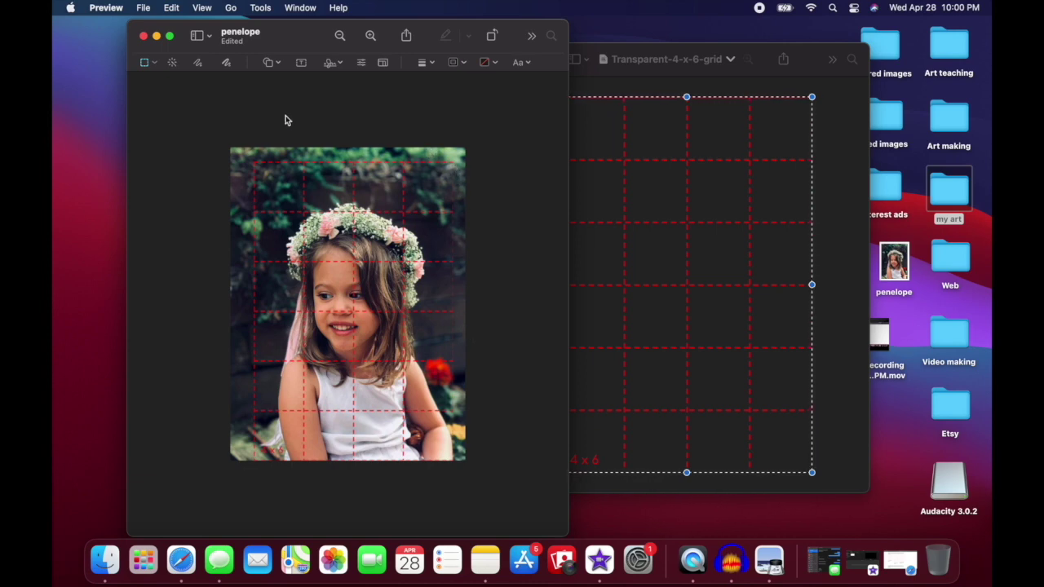
- Draw a rectangular selection along the grid's outer border
{"action": "left_click", "coordinate": [147, 64]}
{"action": "left_click", "coordinate": [192, 80]}
{"action": "left_click_drag", "start_coordinate": [250, 158], "coordinate": [453, 469]}
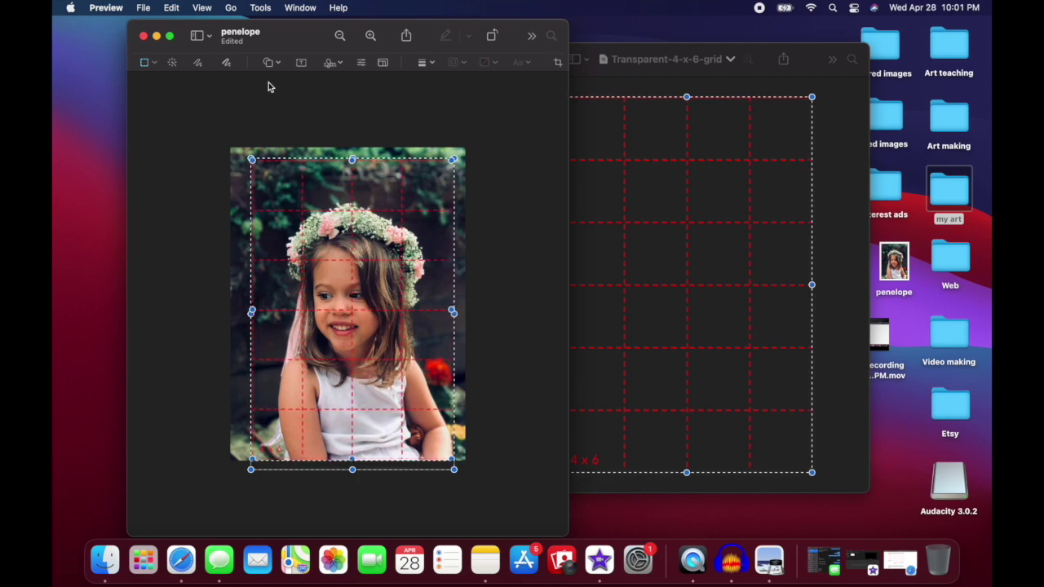
- Crop the portrait to the selected grid area with Tools > Crop, then deselect
{"action": "left_click", "coordinate": [260, 8]}
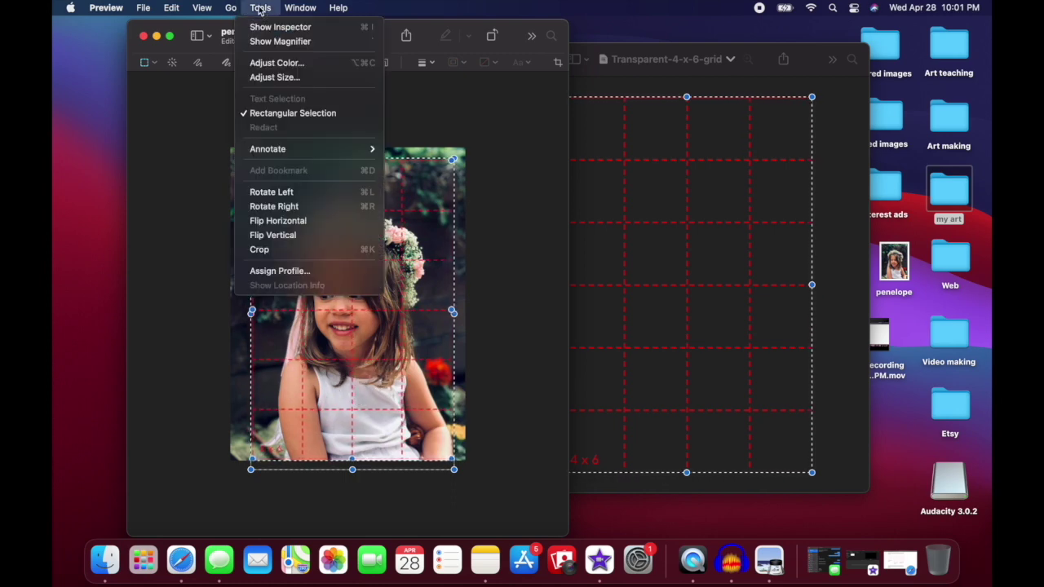
{"action": "left_click", "coordinate": [298, 253]}
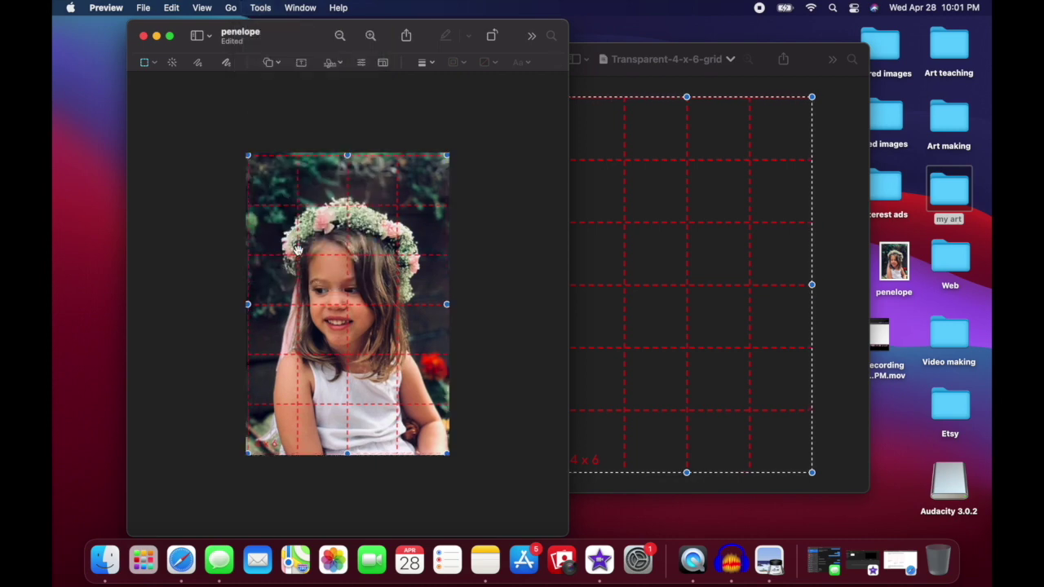
{"action": "left_click", "coordinate": [505, 172]}
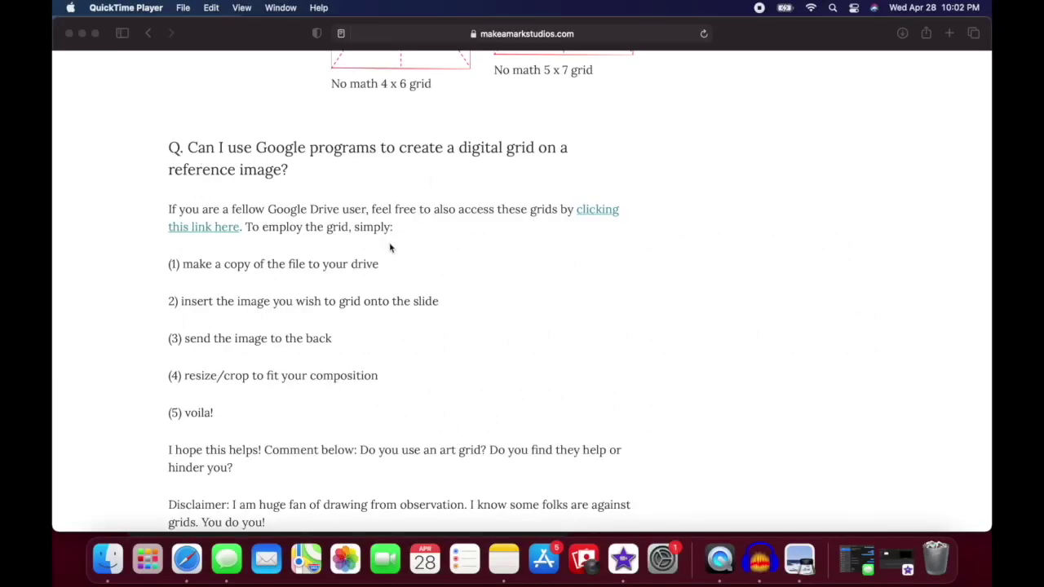
- Scroll the blog post to the Google programs question in Safari
{"action": "scroll", "coordinate": [441, 258], "scroll_direction": "down", "scroll_amount": 2}
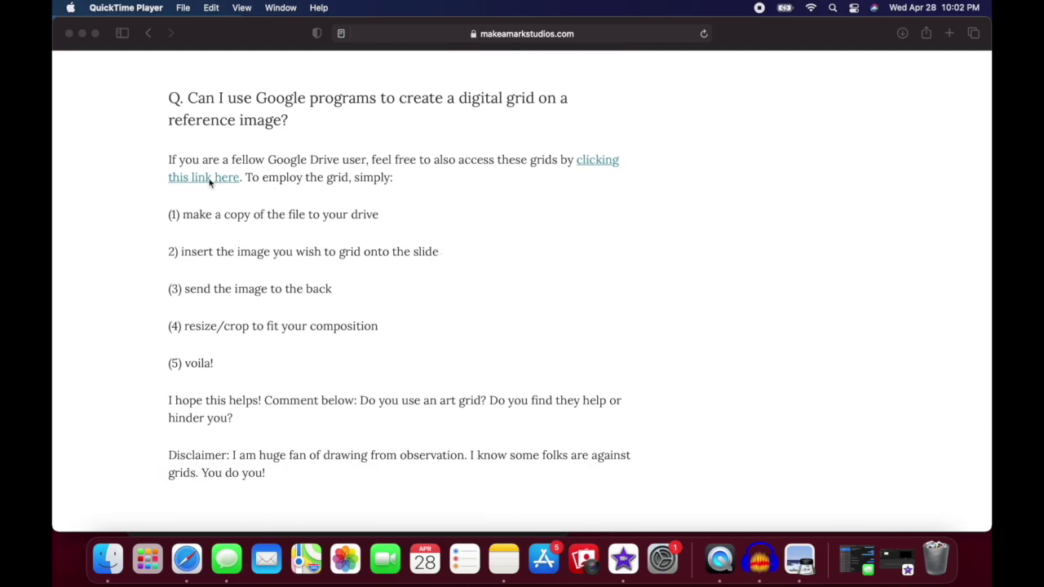
{"action": "left_click", "coordinate": [209, 180]}
- Follow 'this link here' to the Grids folder and open No math grid 6 x 4
{"action": "left_click", "coordinate": [209, 181]}
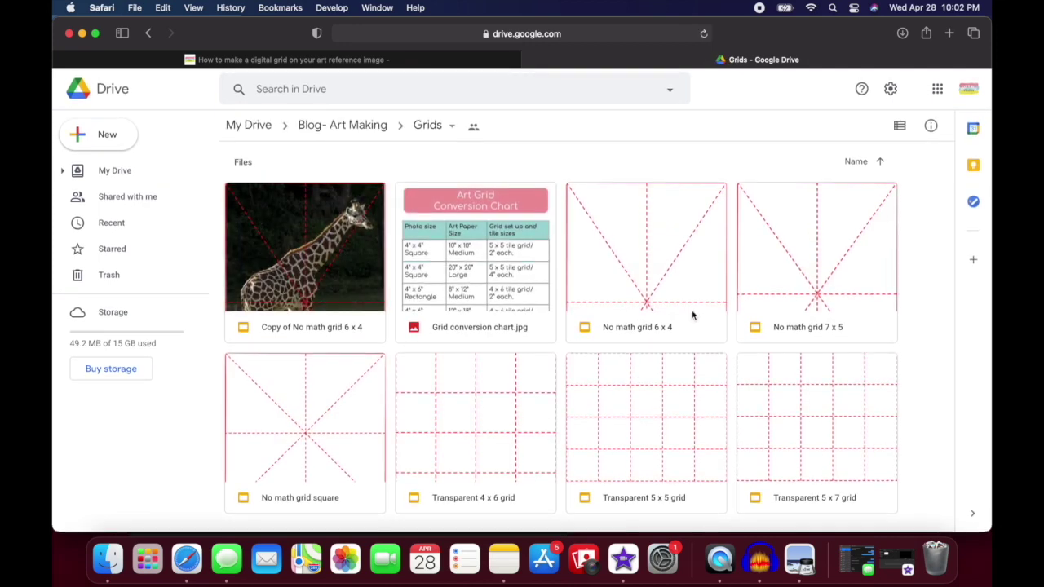
{"action": "left_click", "coordinate": [660, 263]}
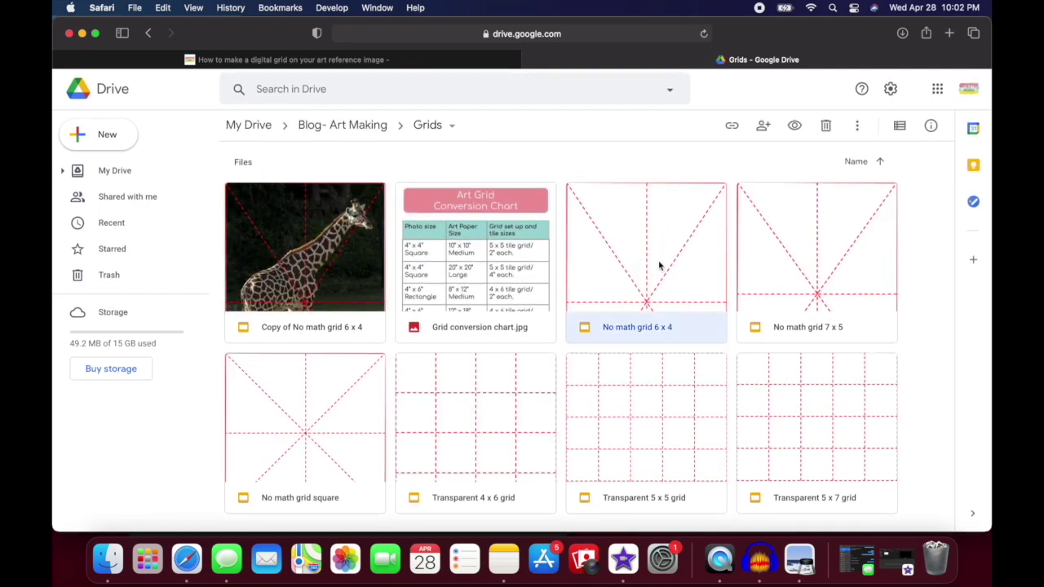
{"action": "double_click", "coordinate": [660, 264]}
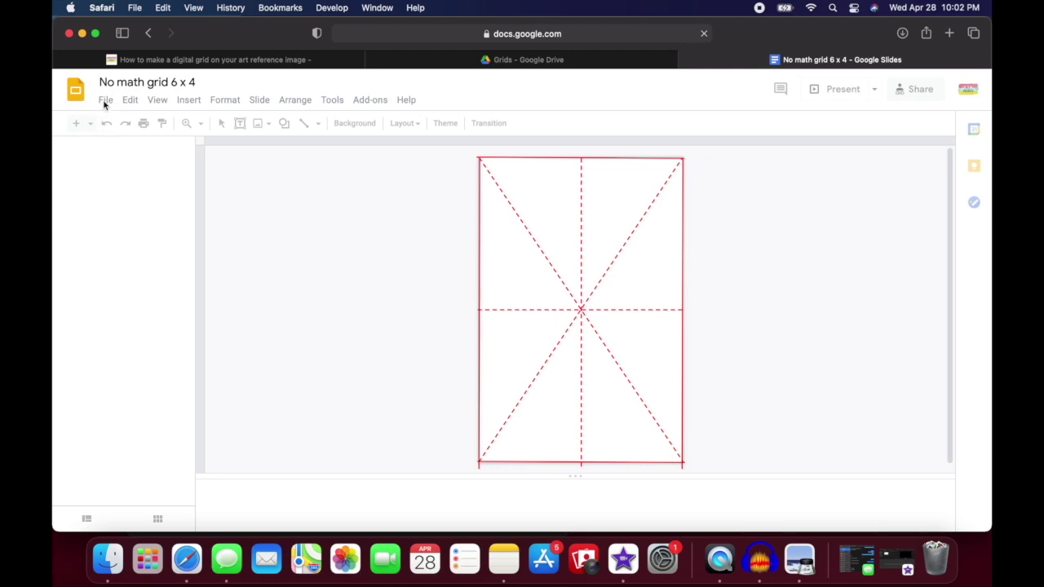
- Copy the selected slide as 'Copy of No math grid 6 x 4' in the Grids folder
{"action": "left_click", "coordinate": [105, 100]}
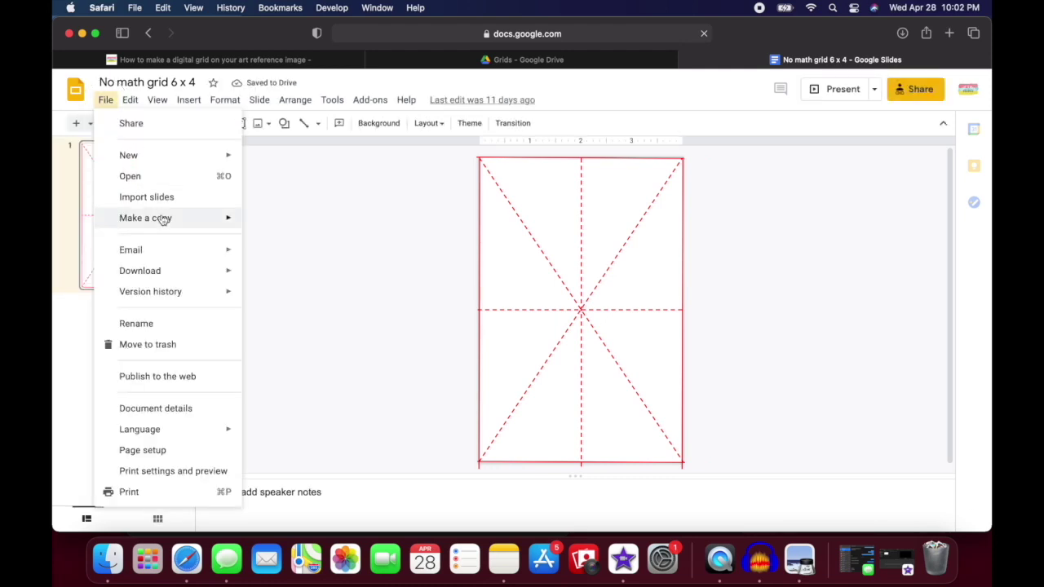
{"action": "mouse_move", "coordinate": [163, 219]}
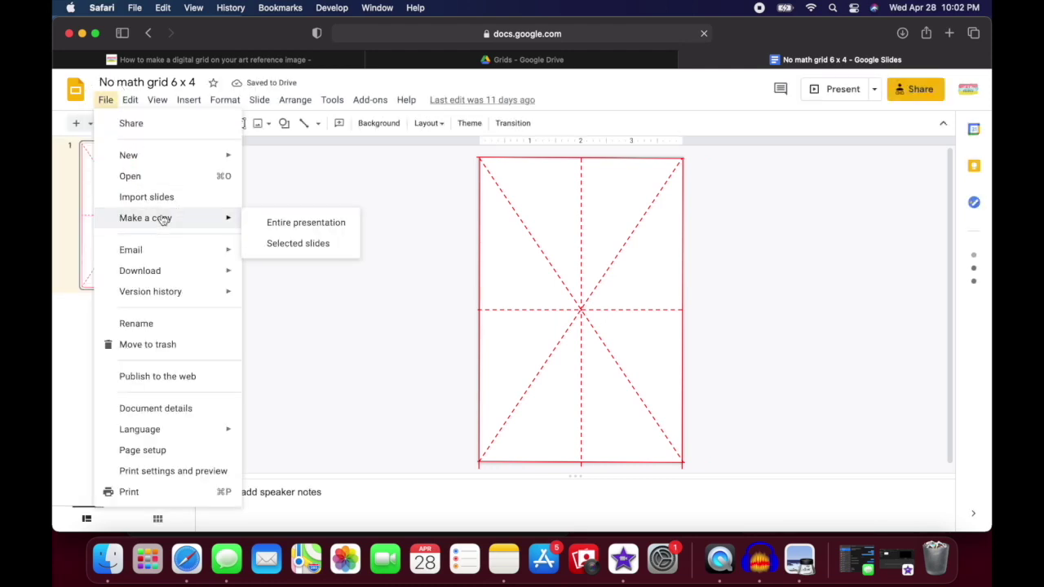
{"action": "left_click", "coordinate": [296, 244]}
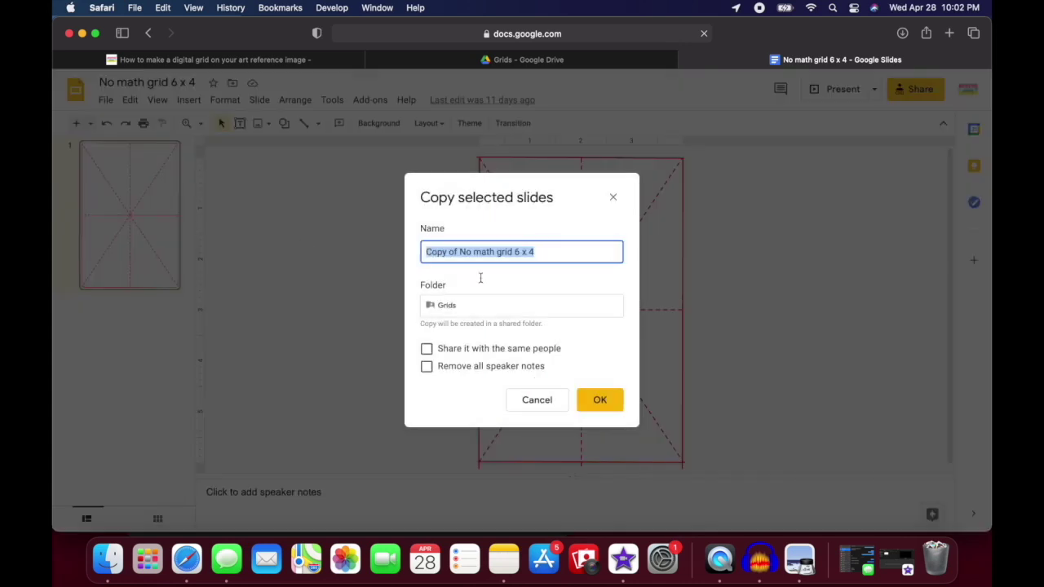
{"action": "left_click", "coordinate": [504, 315]}
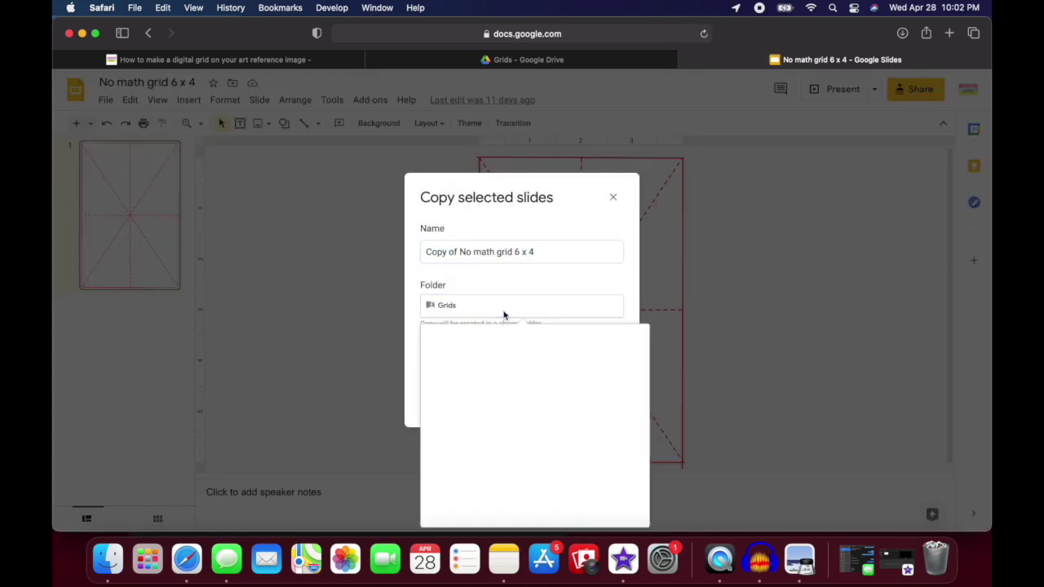
{"action": "left_click", "coordinate": [595, 296]}
{"action": "left_click", "coordinate": [601, 397]}
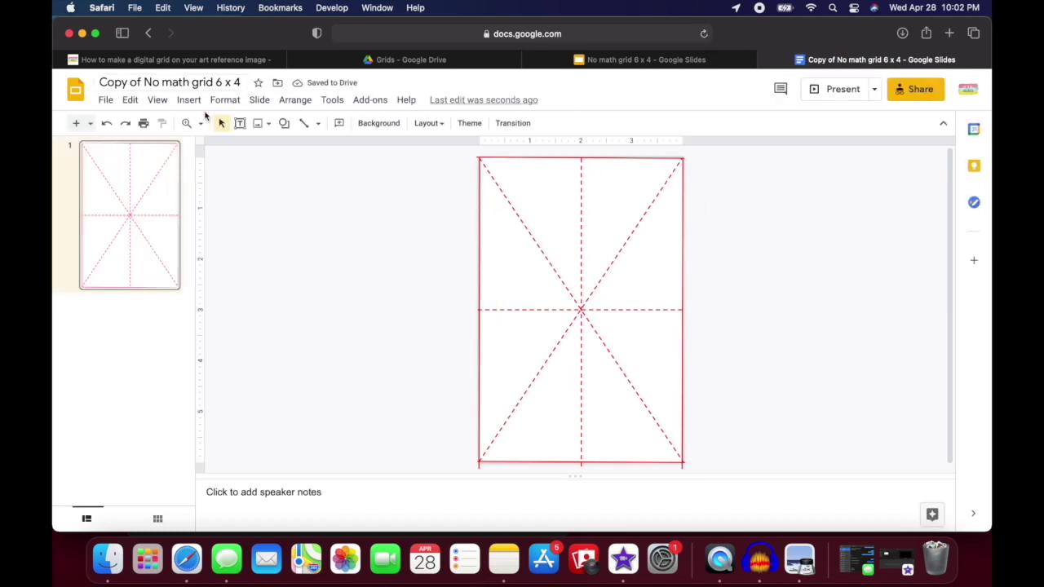
- Upload the girl's flower-crown portrait from the Desktop onto the slide
{"action": "left_click", "coordinate": [106, 102]}
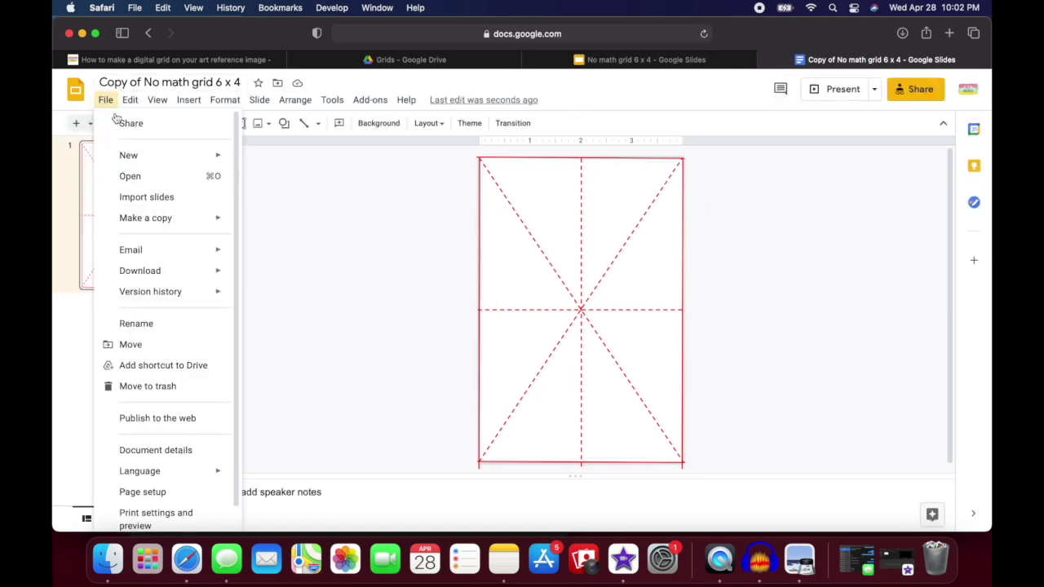
{"action": "mouse_move", "coordinate": [188, 100]}
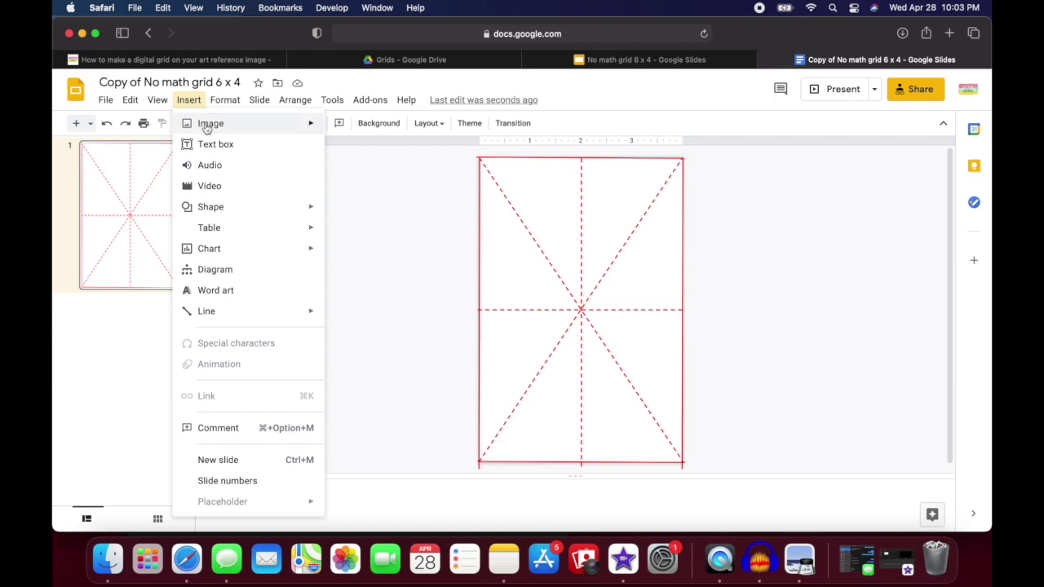
{"action": "mouse_move", "coordinate": [206, 129]}
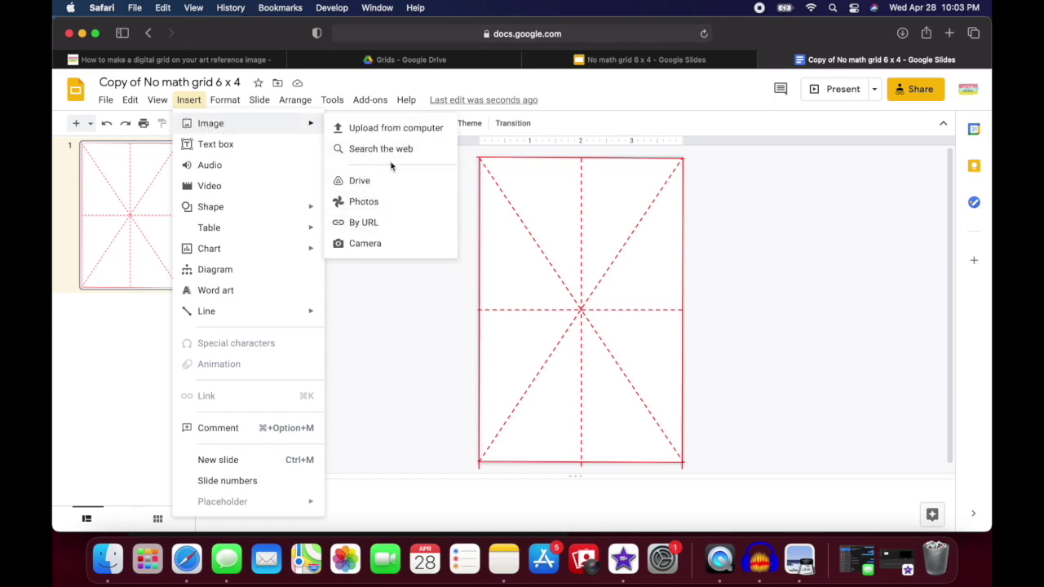
{"action": "left_click", "coordinate": [412, 128]}
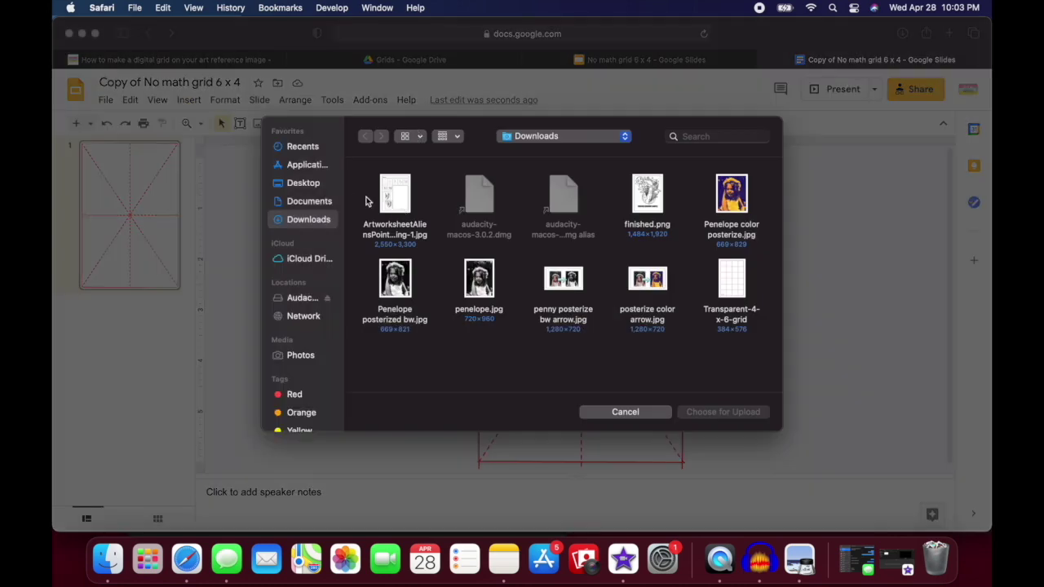
{"action": "left_click", "coordinate": [303, 184]}
{"action": "left_click", "coordinate": [481, 276]}
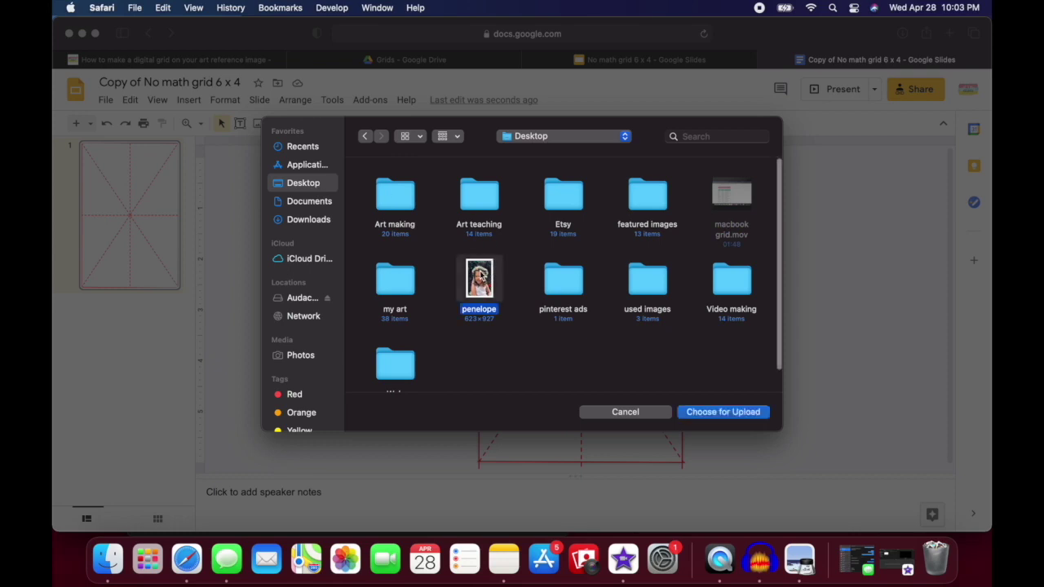
{"action": "double_click", "coordinate": [481, 276]}
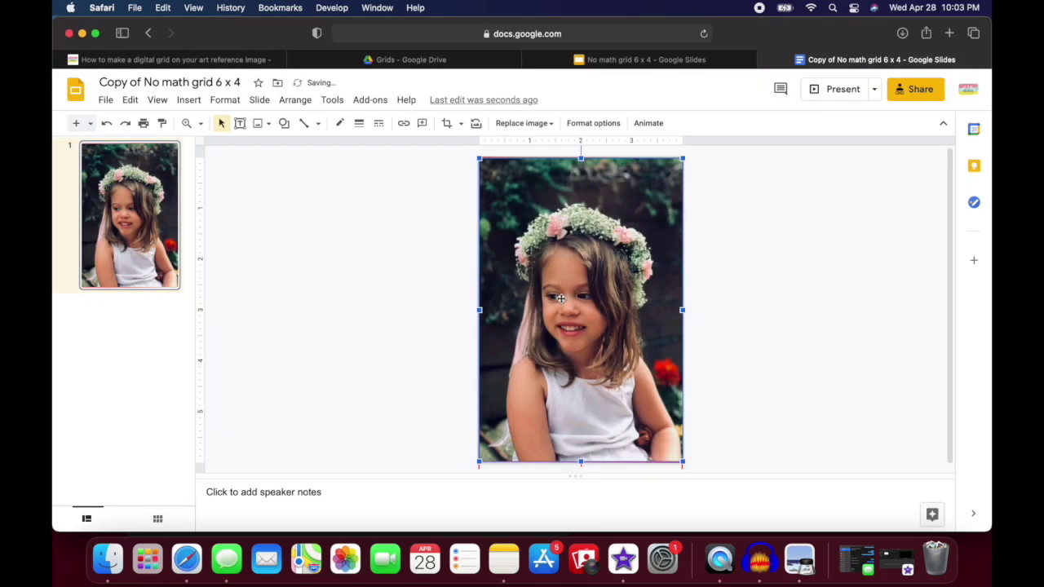
- Send the portrait to the back so the red dashed grid lines sit on top
{"action": "right_click", "coordinate": [604, 277]}
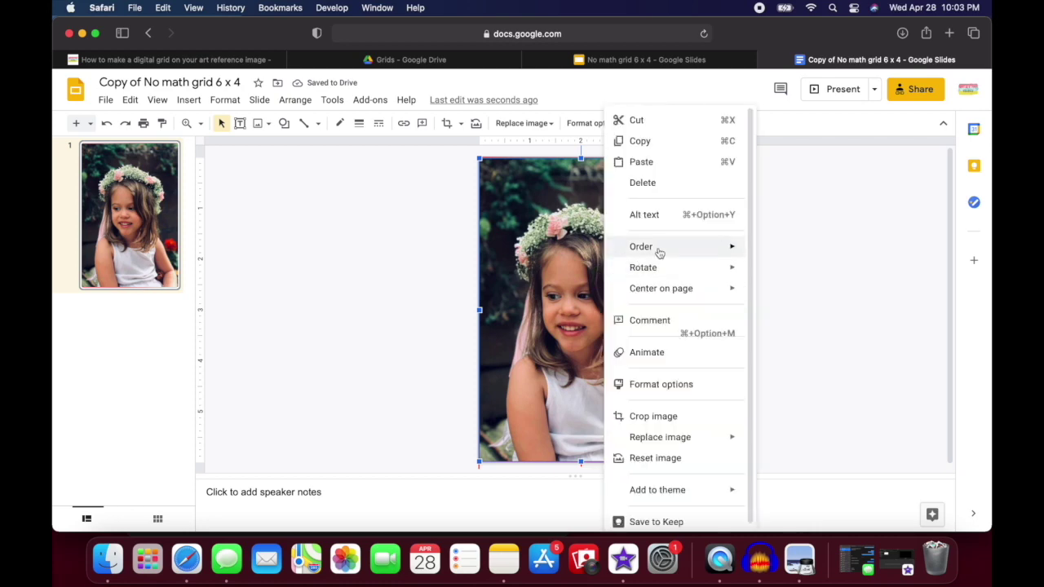
{"action": "mouse_move", "coordinate": [657, 250]}
{"action": "left_click", "coordinate": [783, 313]}
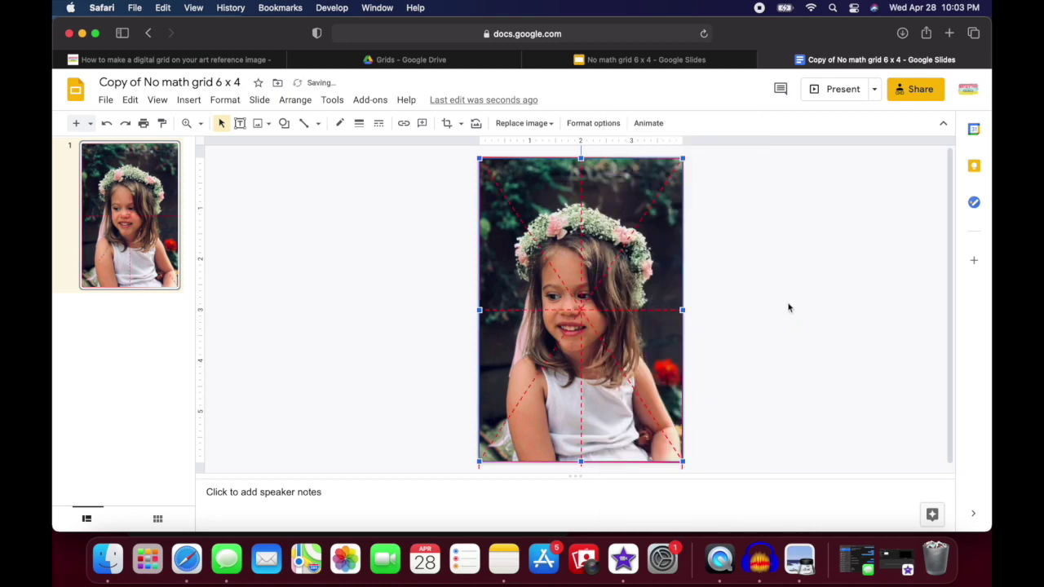
- Download the current slide as a JPEG image (.jpg)
{"action": "left_click", "coordinate": [106, 100]}
{"action": "mouse_move", "coordinate": [130, 99]}
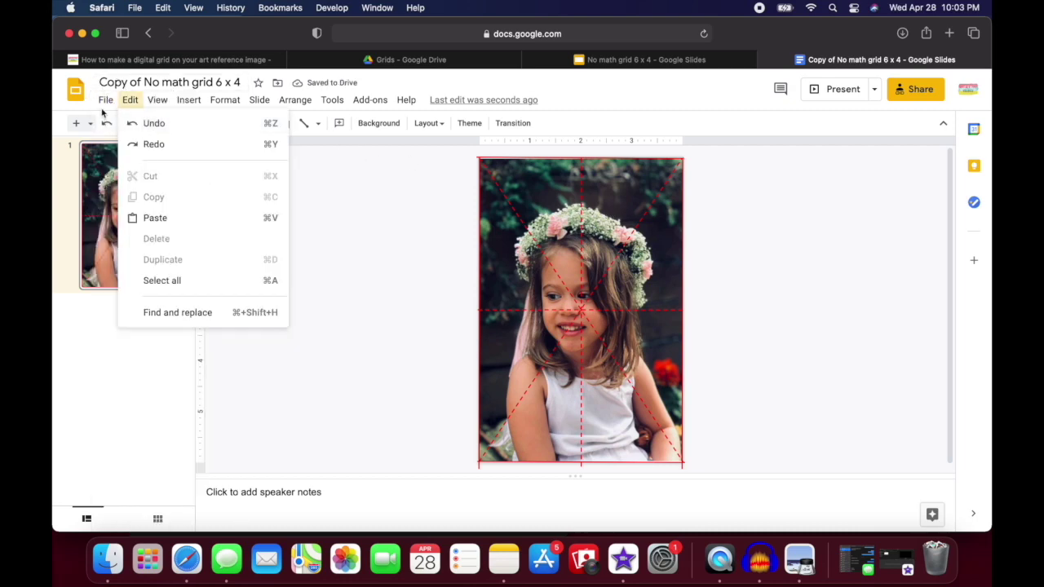
{"action": "mouse_move", "coordinate": [138, 278]}
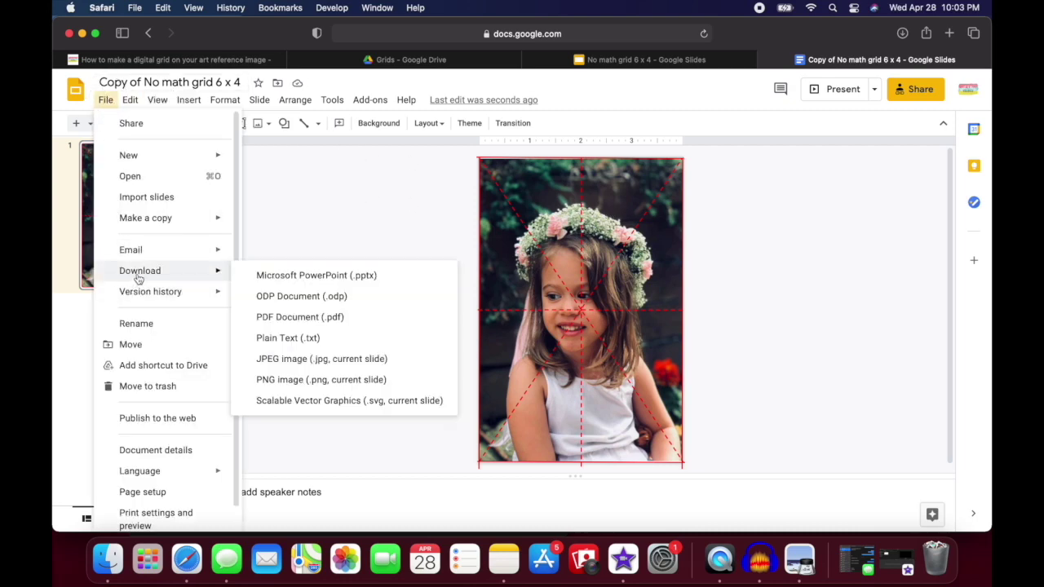
{"action": "left_click", "coordinate": [299, 360]}
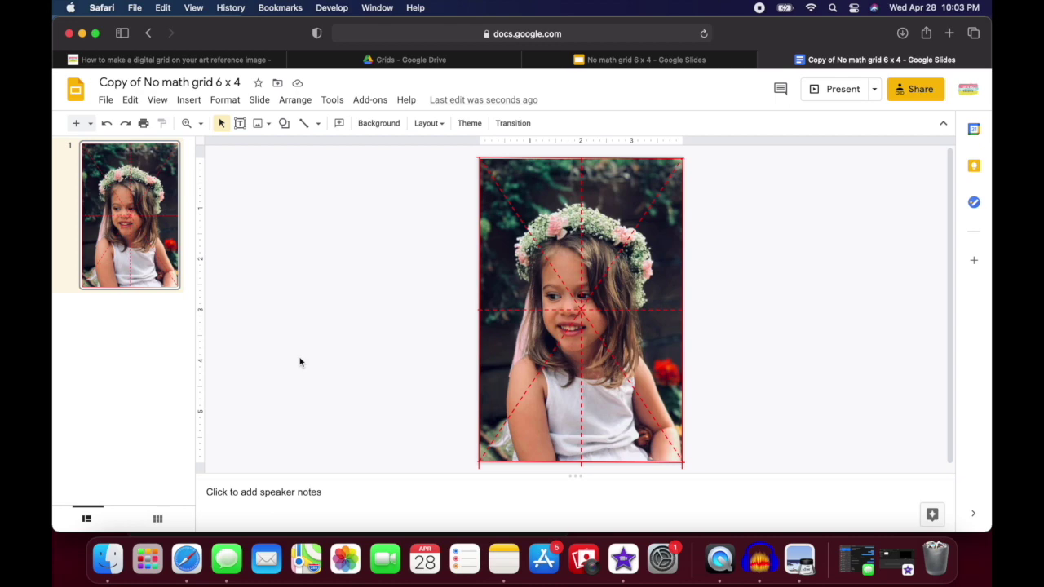